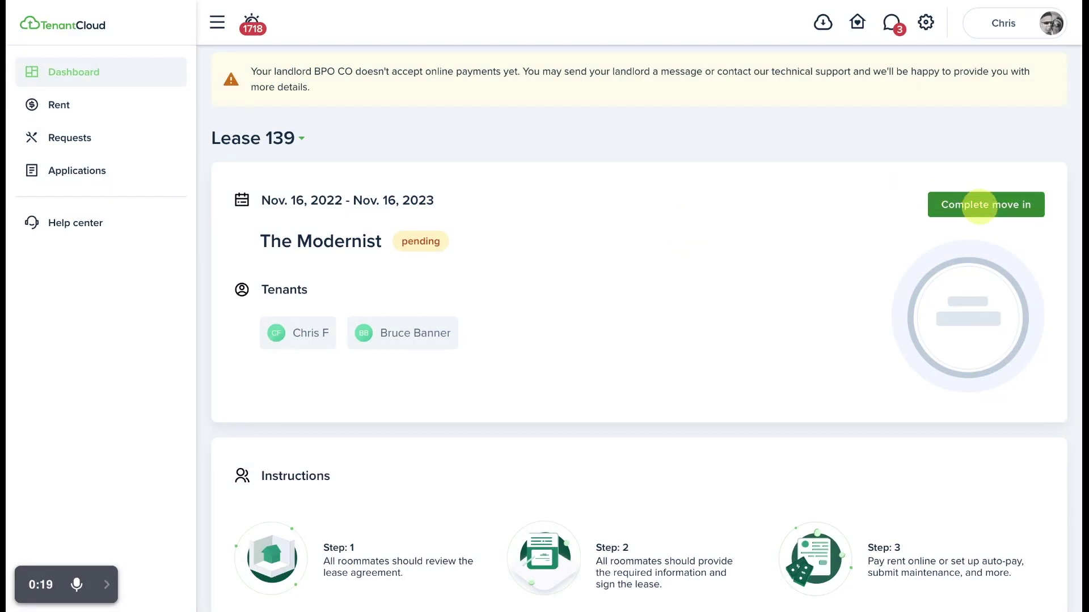
# Start move-in on Lease 139 and choose to enter an existing renters insurance policy.
pyautogui.moveTo(335, 335)
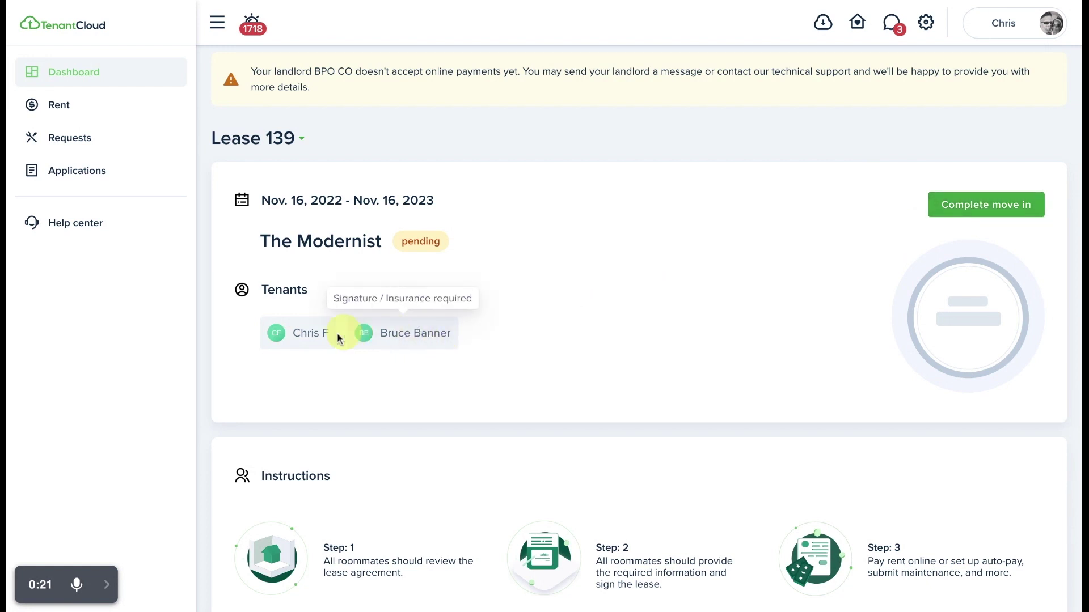
pyautogui.moveTo(402, 333)
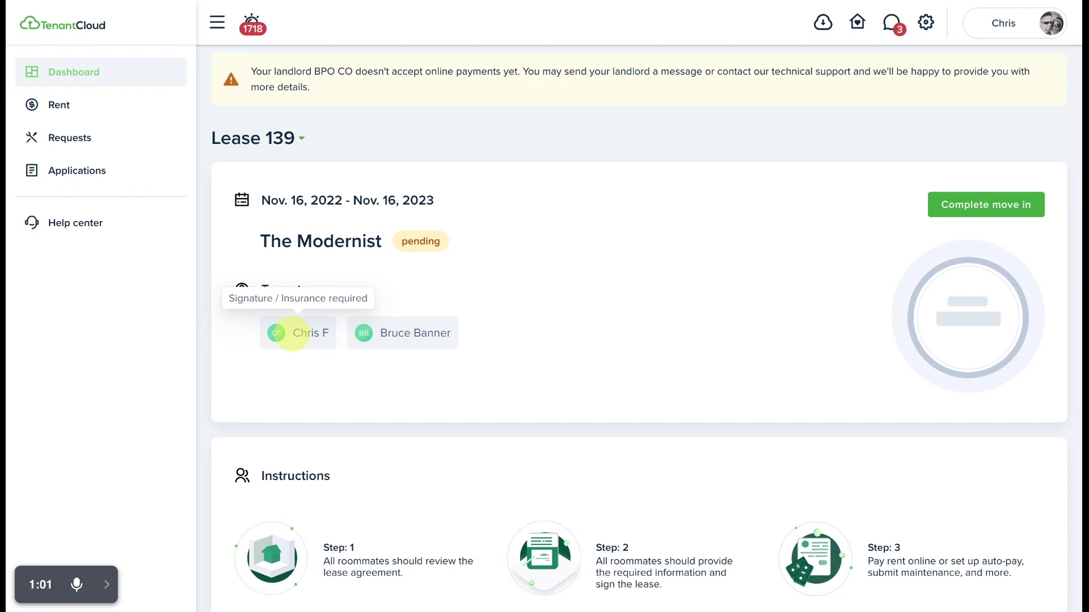
pyautogui.moveTo(366, 332)
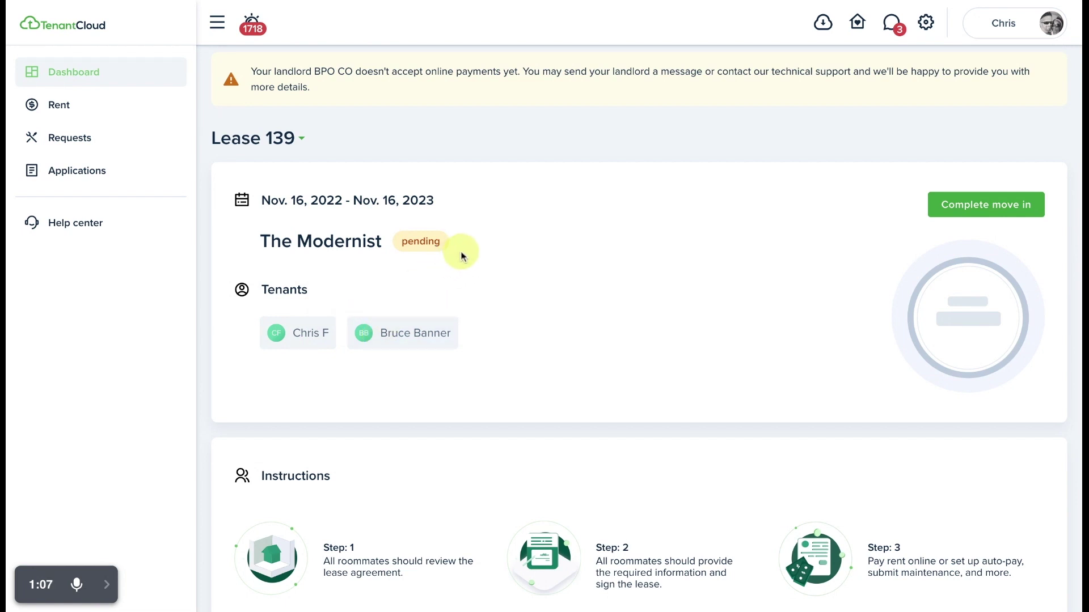
pyautogui.click(992, 211)
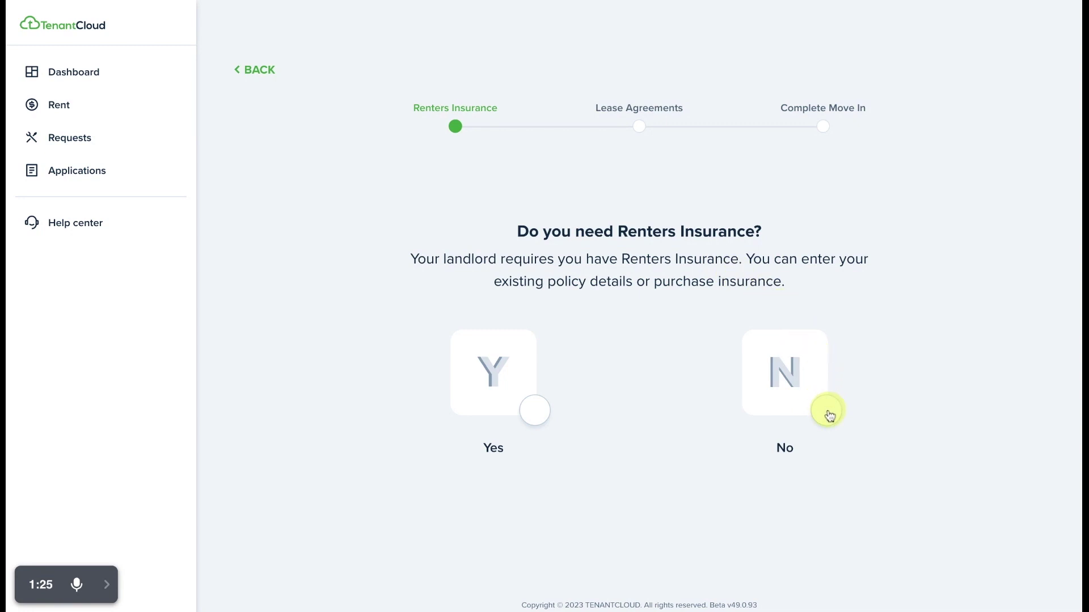
pyautogui.click(535, 412)
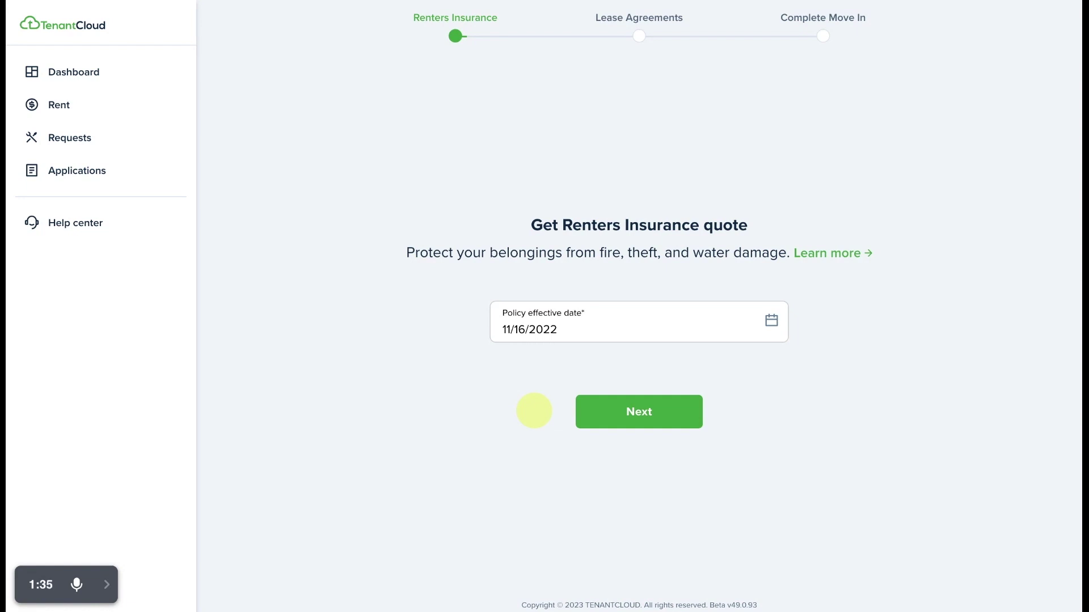
pyautogui.scroll(5, 535, 411)
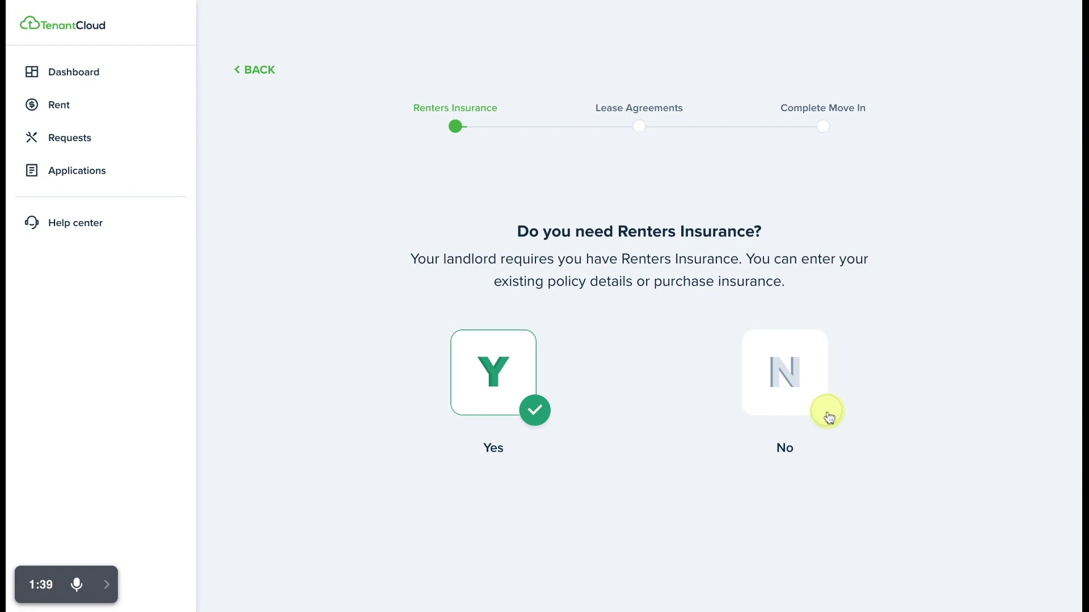
pyautogui.click(827, 412)
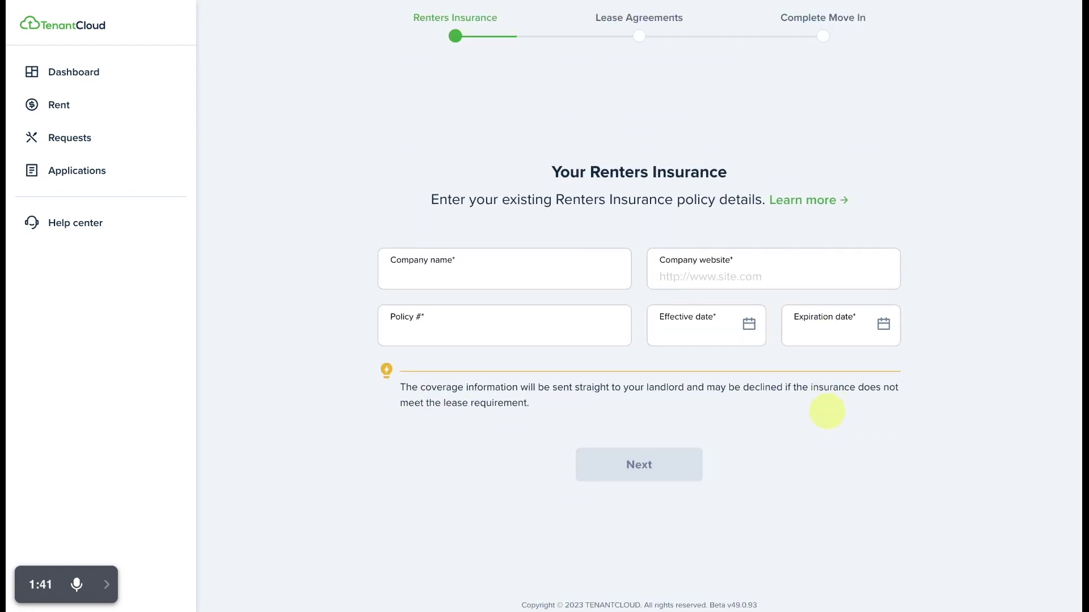
pyautogui.click(485, 271)
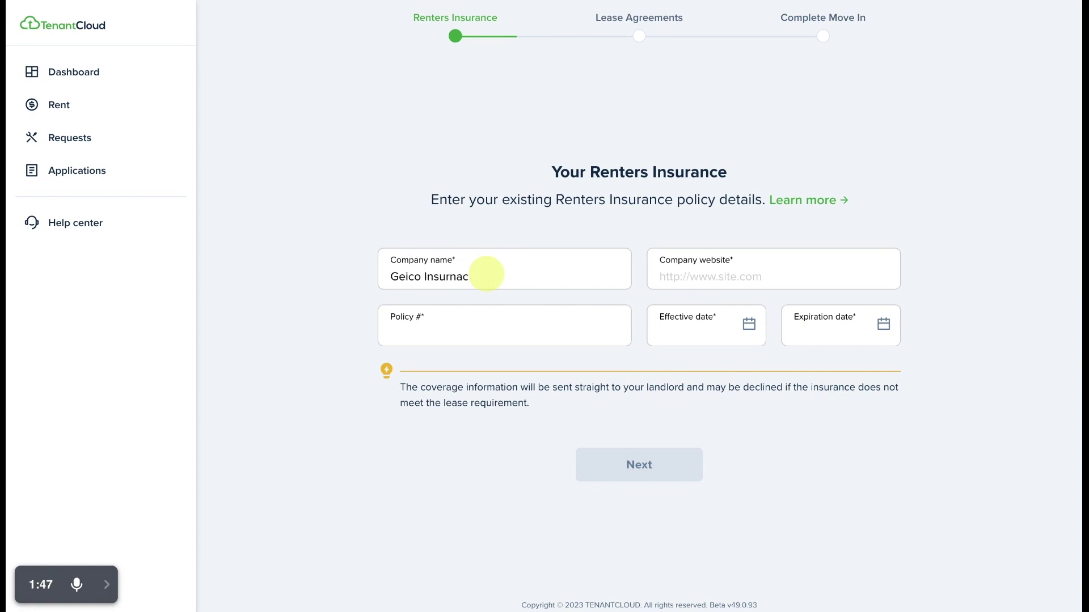
pyautogui.press('BackSpace')
pyautogui.press('BackSpace')
pyautogui.press('BackSpace')
pyautogui.press('Tab')
pyautogui.press('Tab')
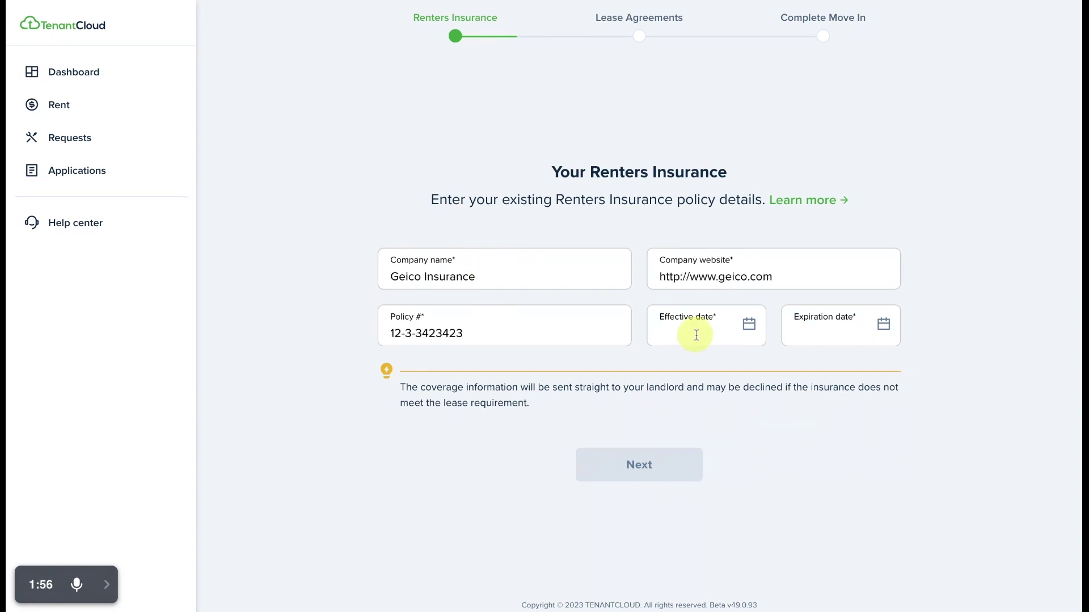
pyautogui.click(696, 333)
pyautogui.click(640, 466)
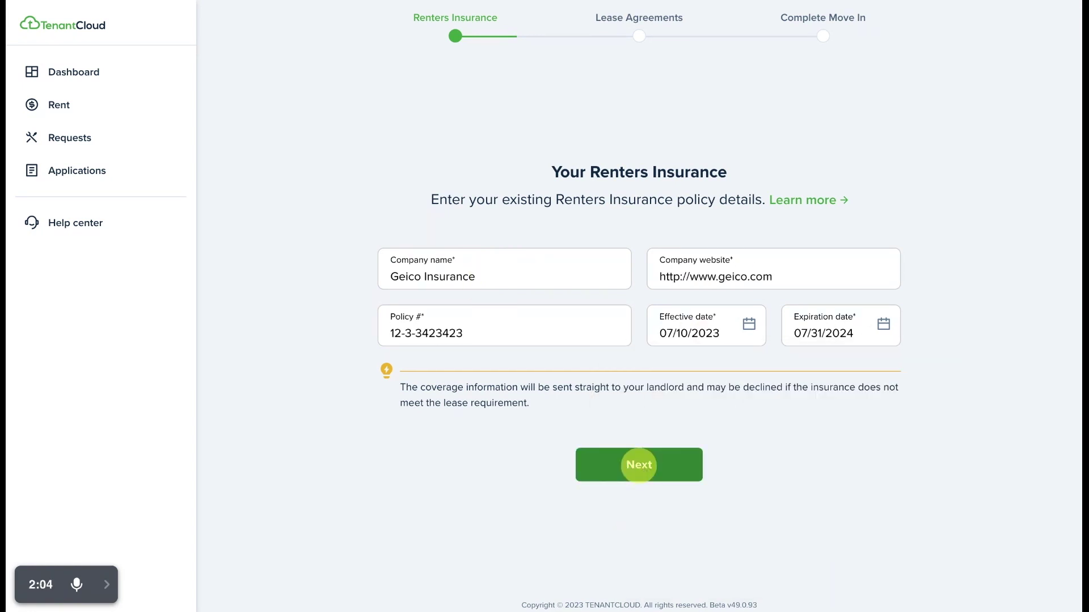
pyautogui.click(640, 468)
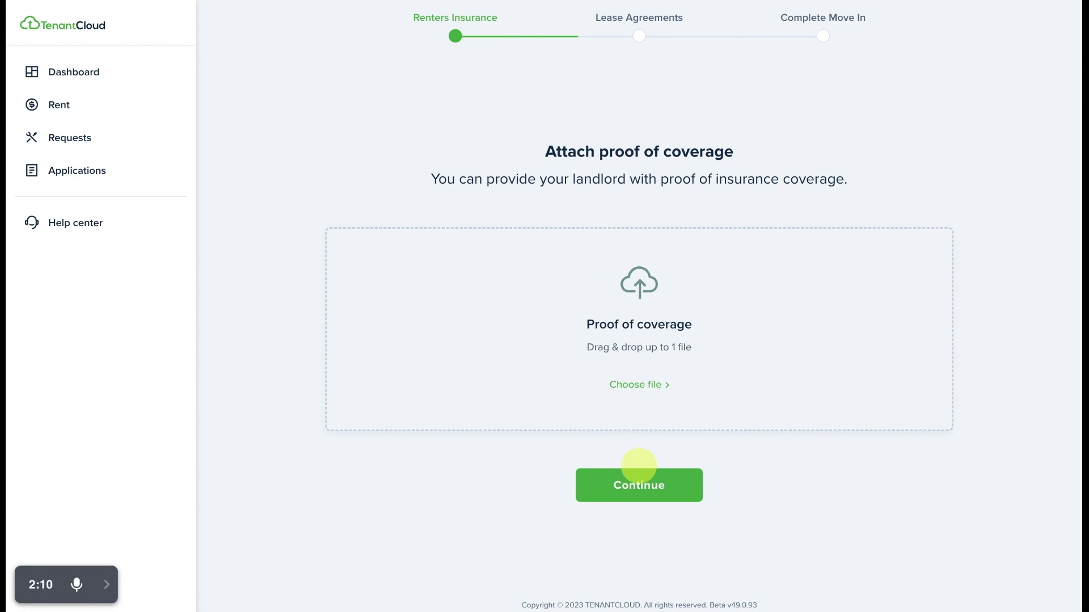
# Attach house-1.jpg as proof of coverage and continue to Lease Agreements.
pyautogui.click(636, 388)
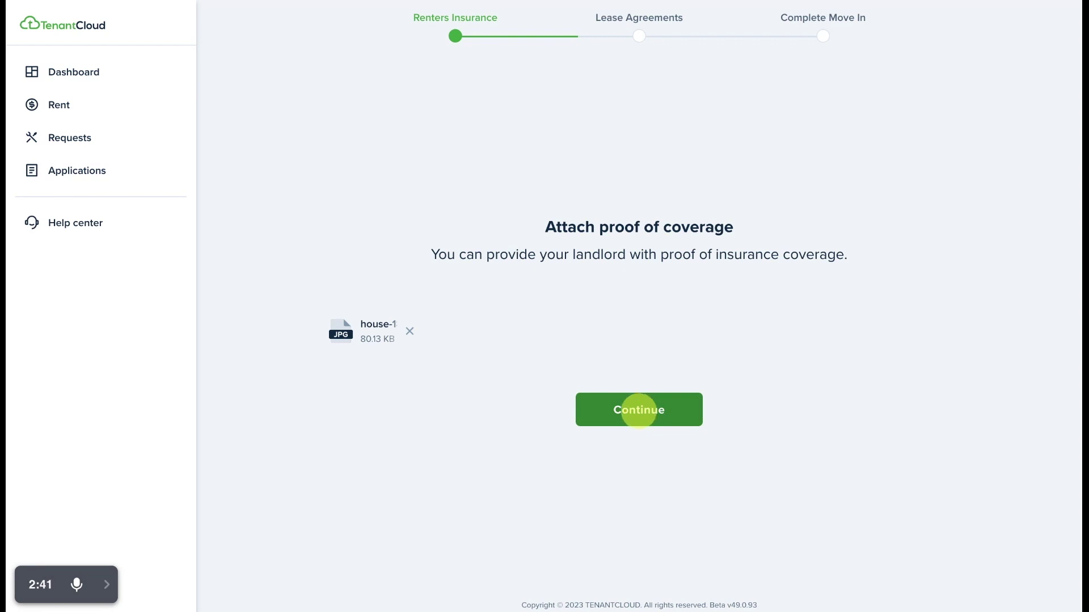
pyautogui.click(639, 410)
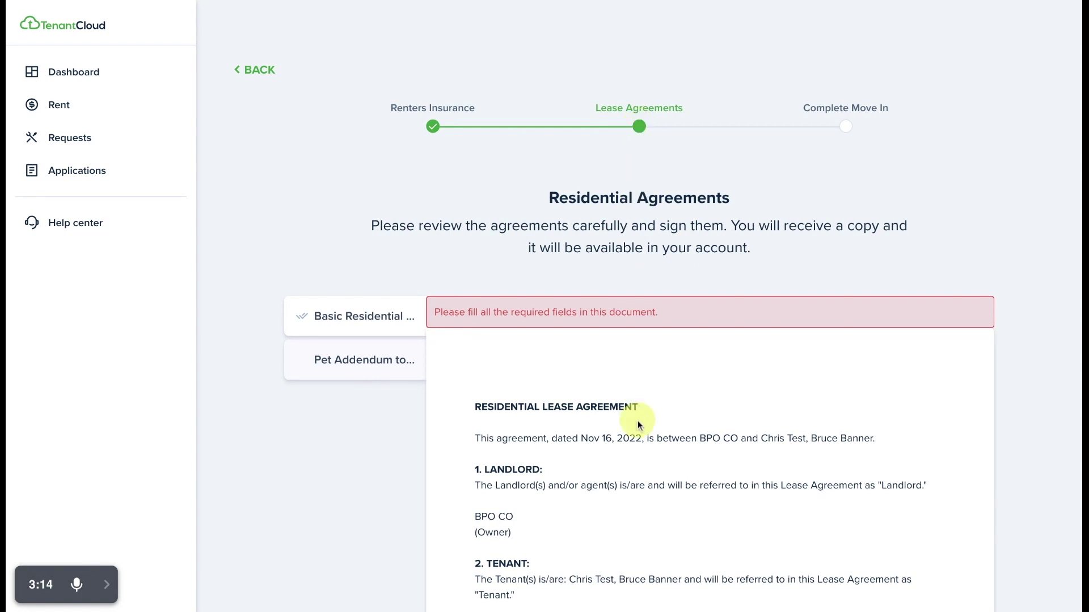
# Sign the Basic Residential lease's Tenant 1 line with the tenant's initials and full name, then open the Pet Addendum.
pyautogui.scroll(-10, 637, 418)
pyautogui.scroll(-15, 636, 422)
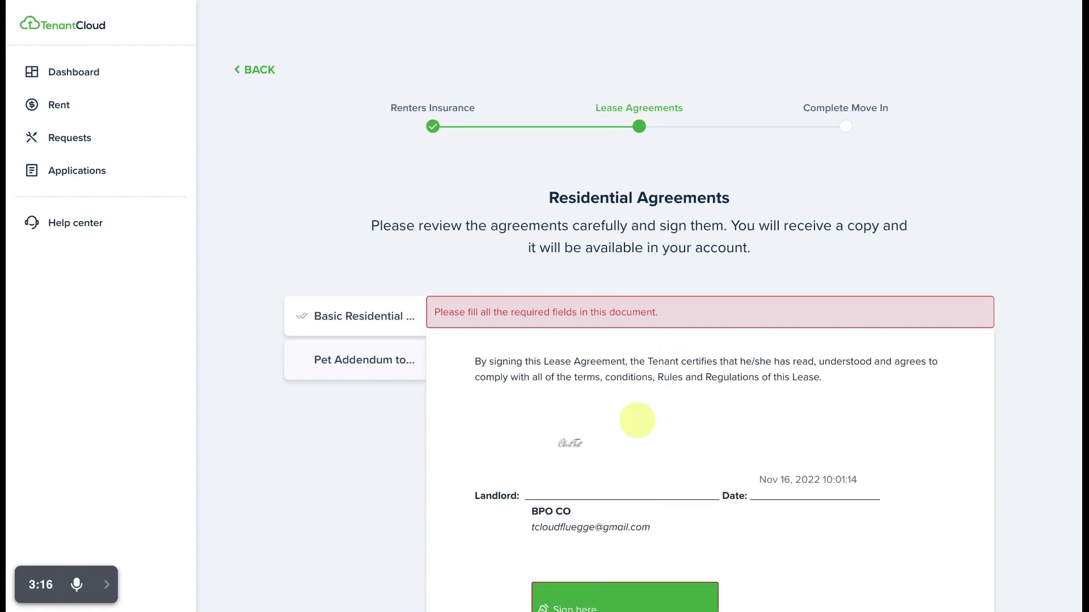
pyautogui.scroll(-3, 637, 420)
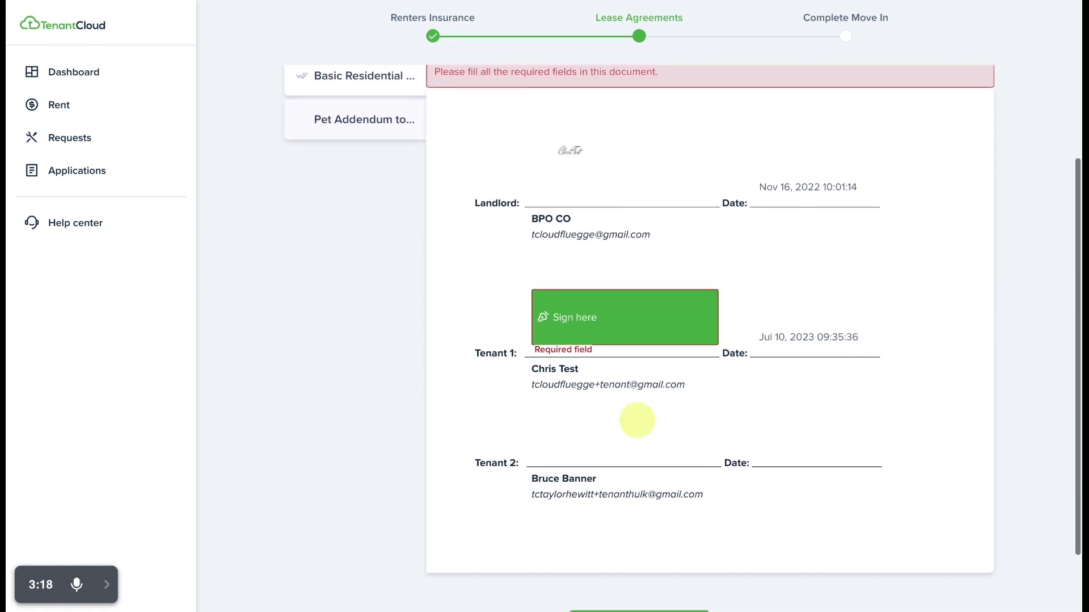
pyautogui.click(634, 322)
pyautogui.click(444, 223)
pyautogui.write('CT')
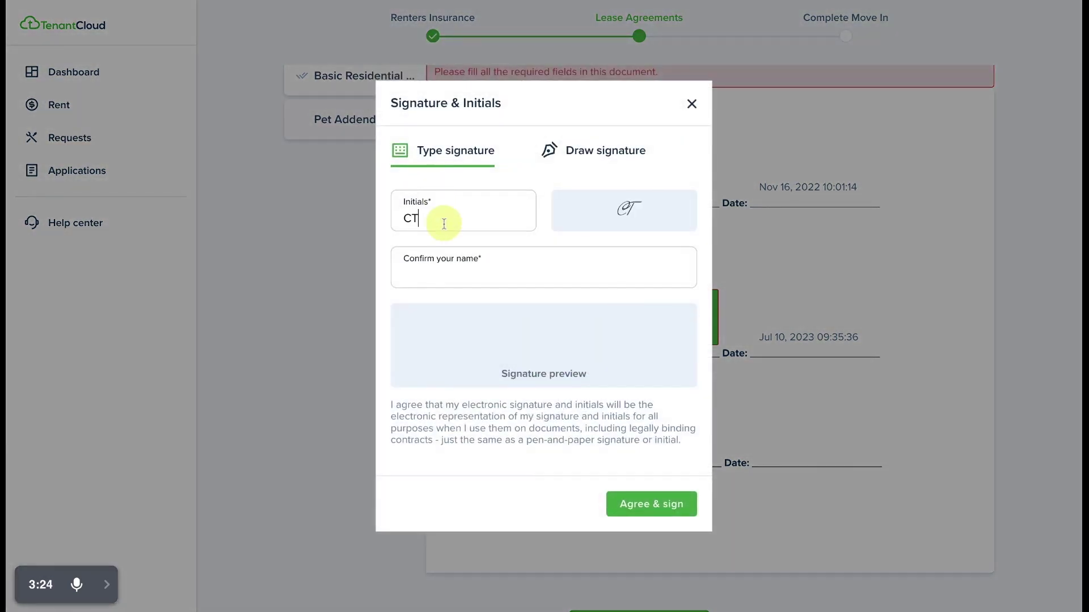
pyautogui.press('Tab')
pyautogui.write('Chris Test')
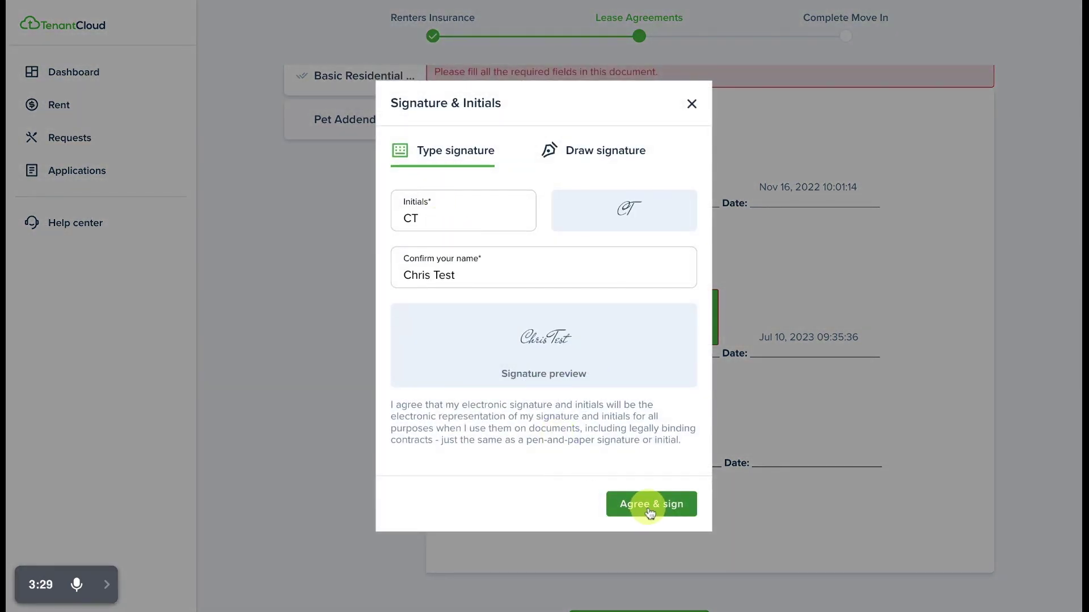
pyautogui.click(650, 513)
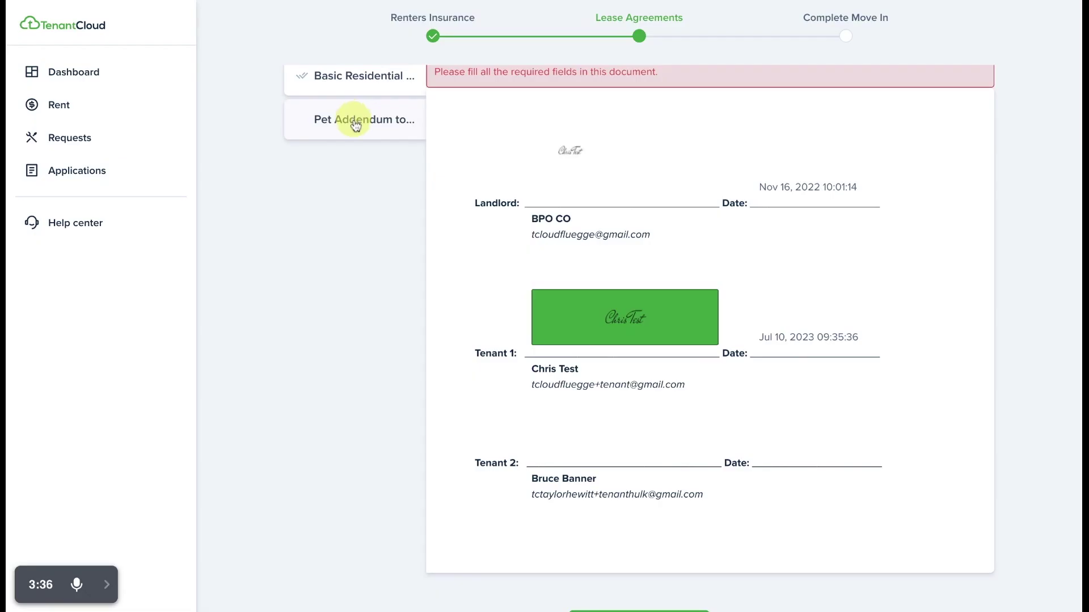
pyautogui.click(355, 125)
# Sign the Pet Addendum beside Pet rent and on the Tenant 1 line.
pyautogui.scroll(-6, 674, 452)
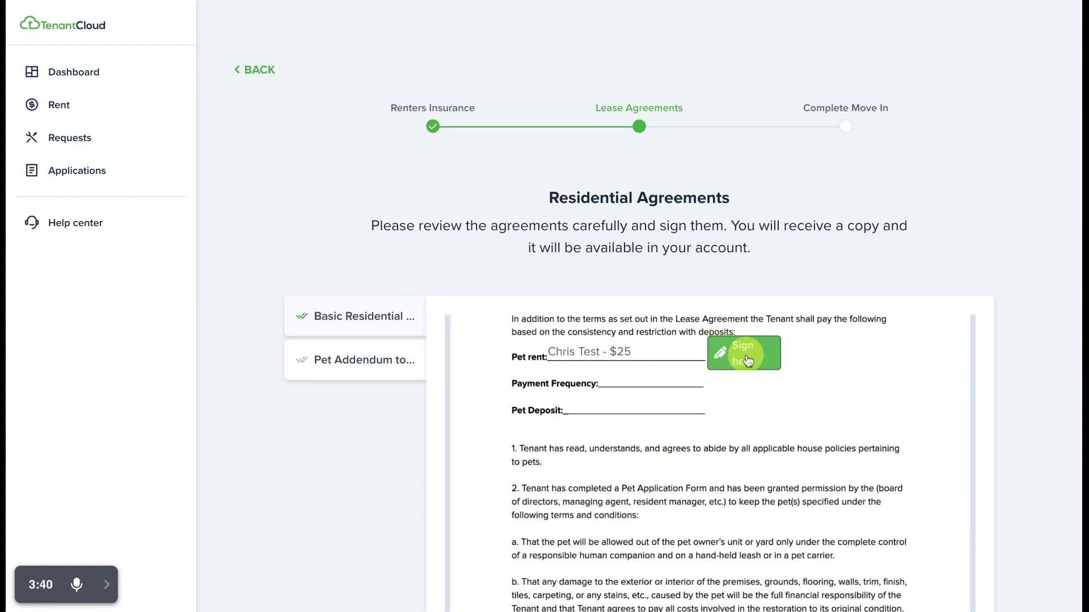
pyautogui.click(746, 359)
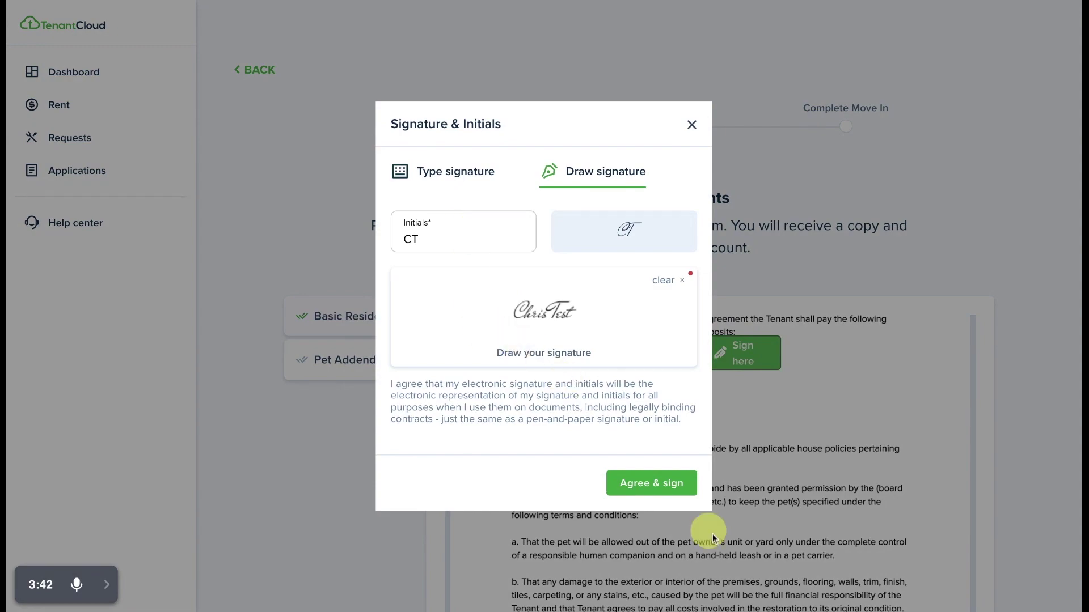
pyautogui.click(661, 493)
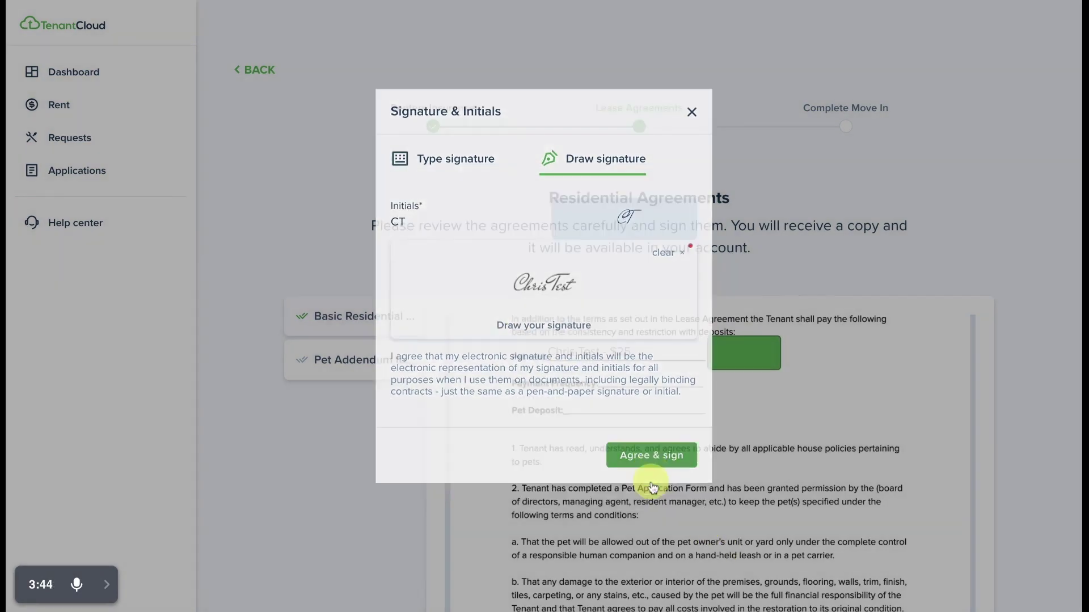
pyautogui.scroll(-20, 653, 488)
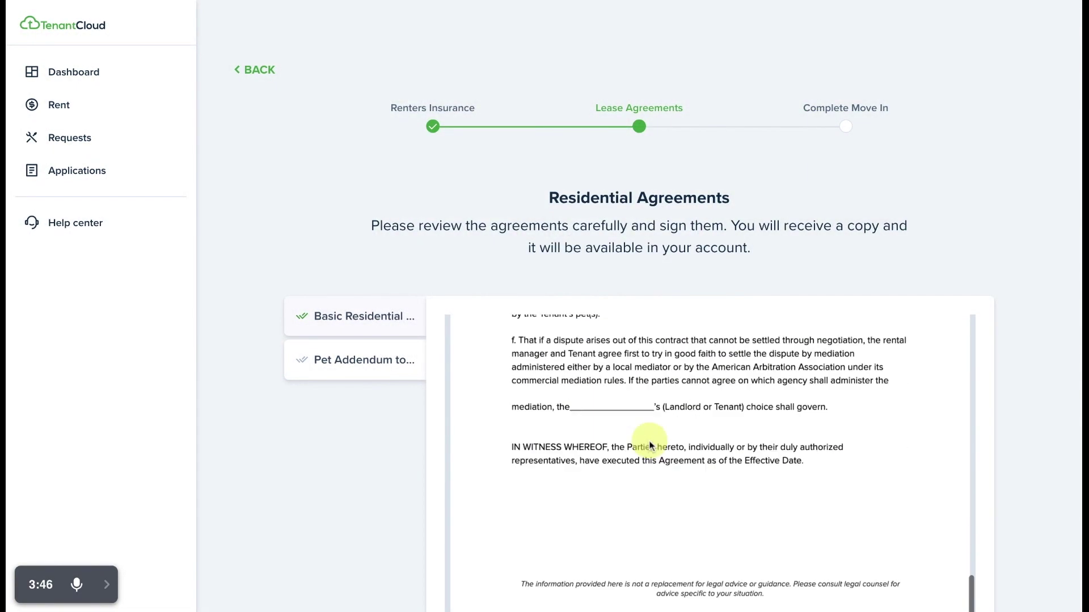
pyautogui.scroll(-1, 651, 445)
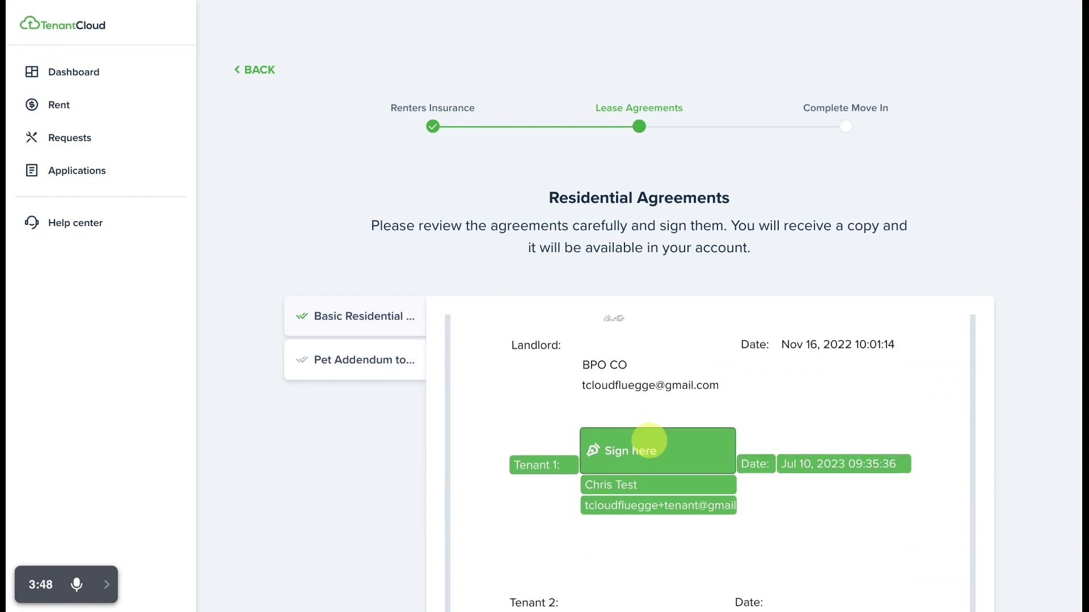
pyautogui.click(651, 445)
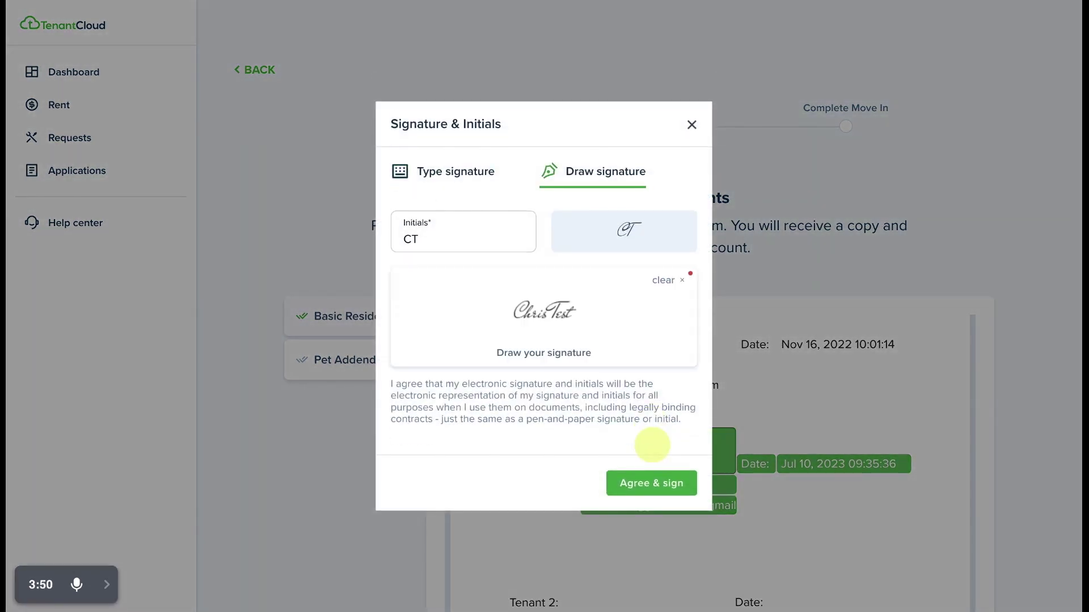
pyautogui.click(650, 484)
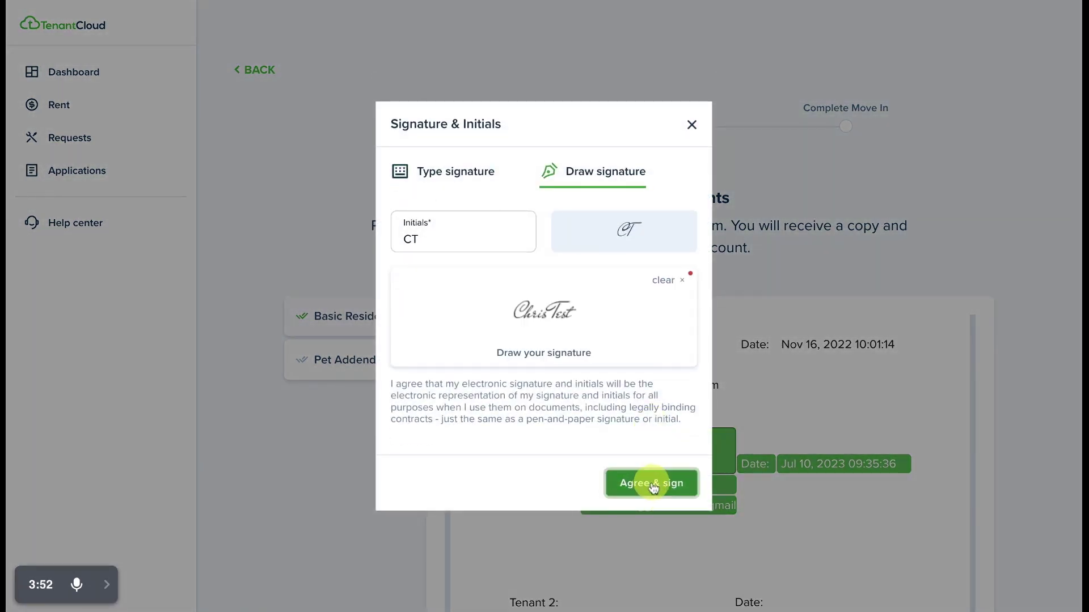
# Complete move-in so Lease 139 is activated.
pyautogui.scroll(-10, 653, 487)
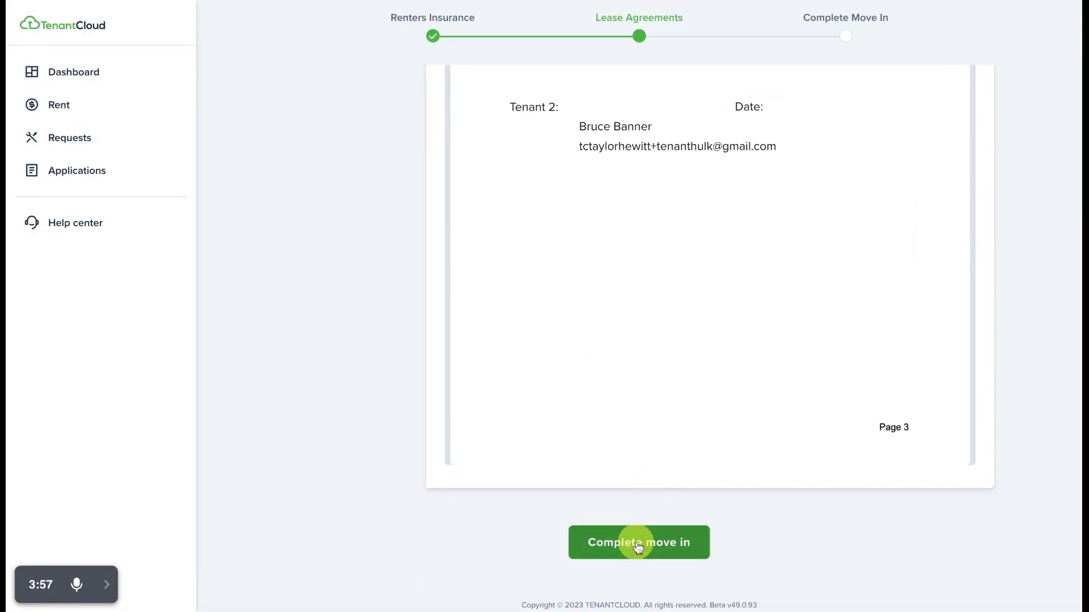
pyautogui.click(636, 544)
pyautogui.click(635, 542)
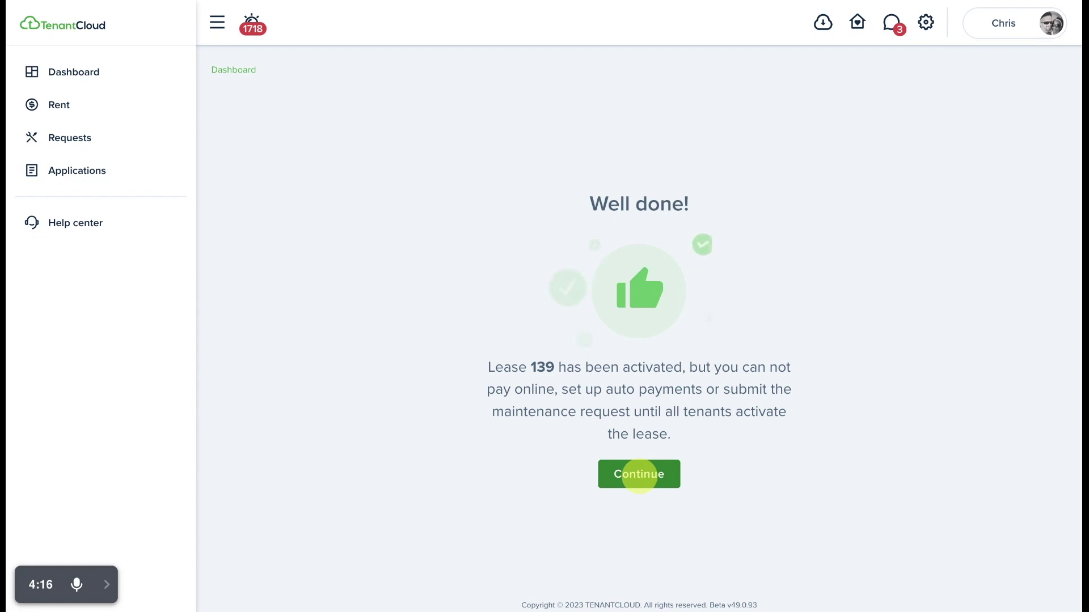
# Continue past the Well done message and skip the Moving Companies quote form.
pyautogui.click(639, 474)
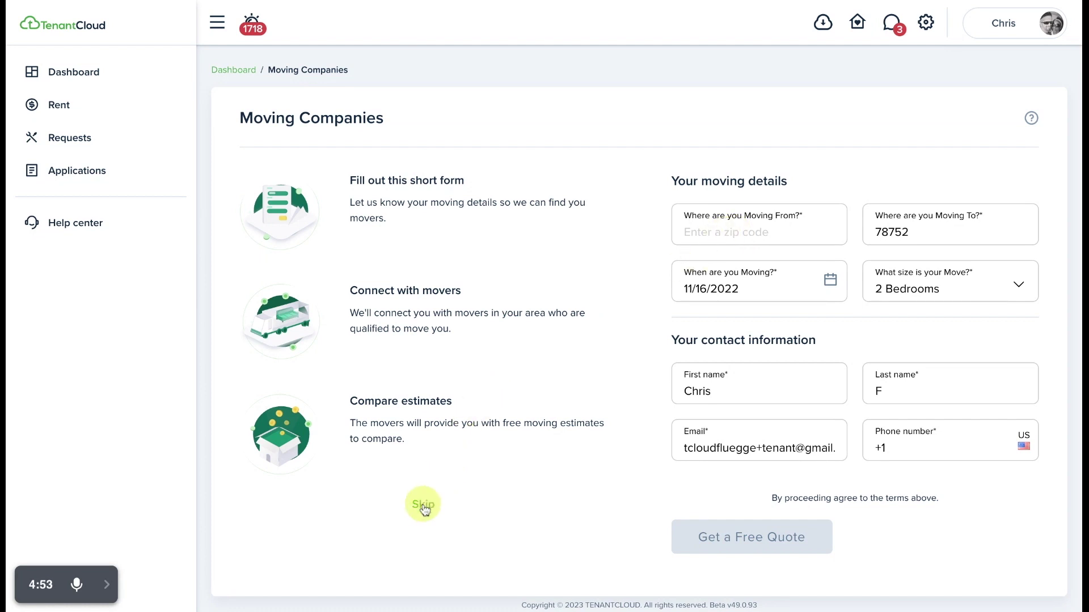
pyautogui.click(423, 506)
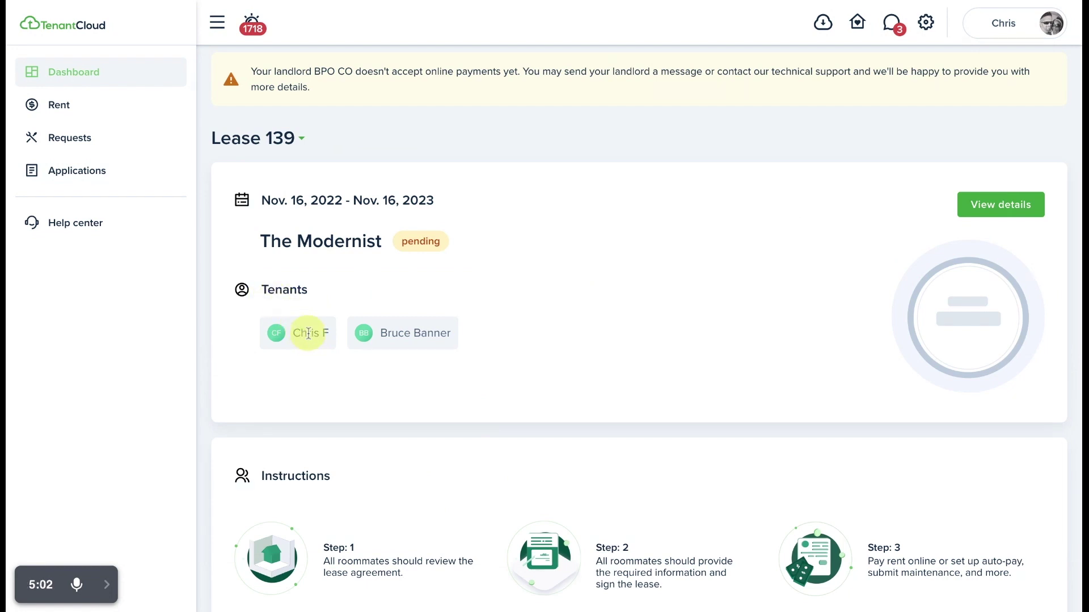
# Check the Lease 139 tenant status, showing the second tenant still needs signature and insurance.
pyautogui.moveTo(408, 329)
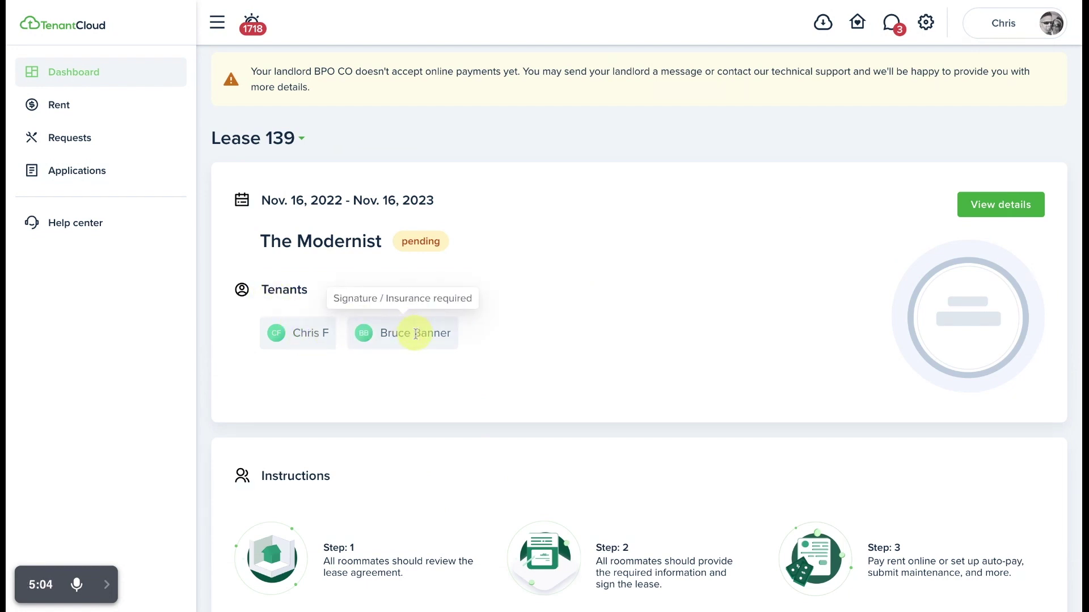